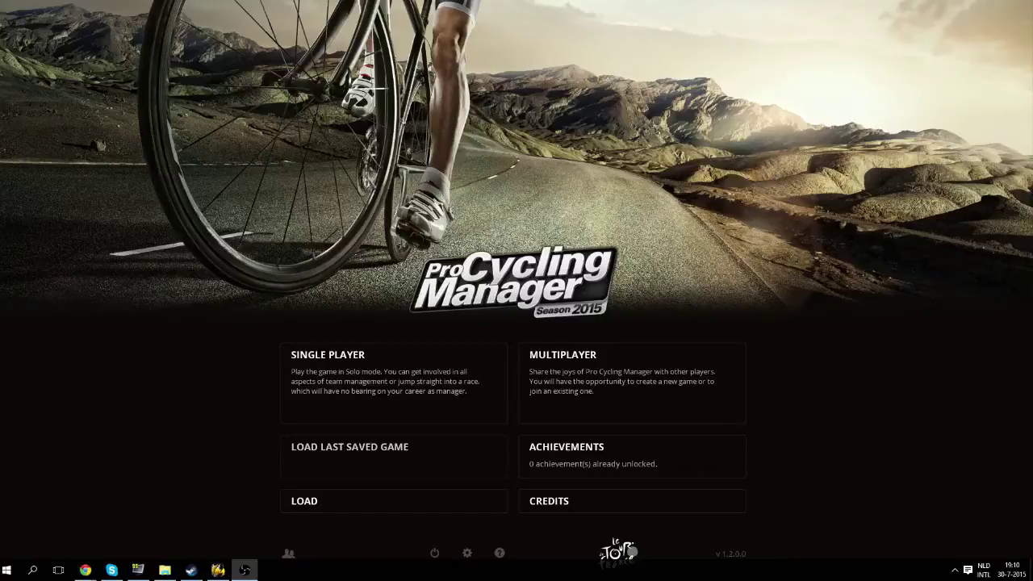
Step: In the Database settings, try SKYOPTEAM.cdb, then reselect OfficialRelease_VraisNoms1.1.cdb
{"action": "left_click", "coordinate": [466, 553]}
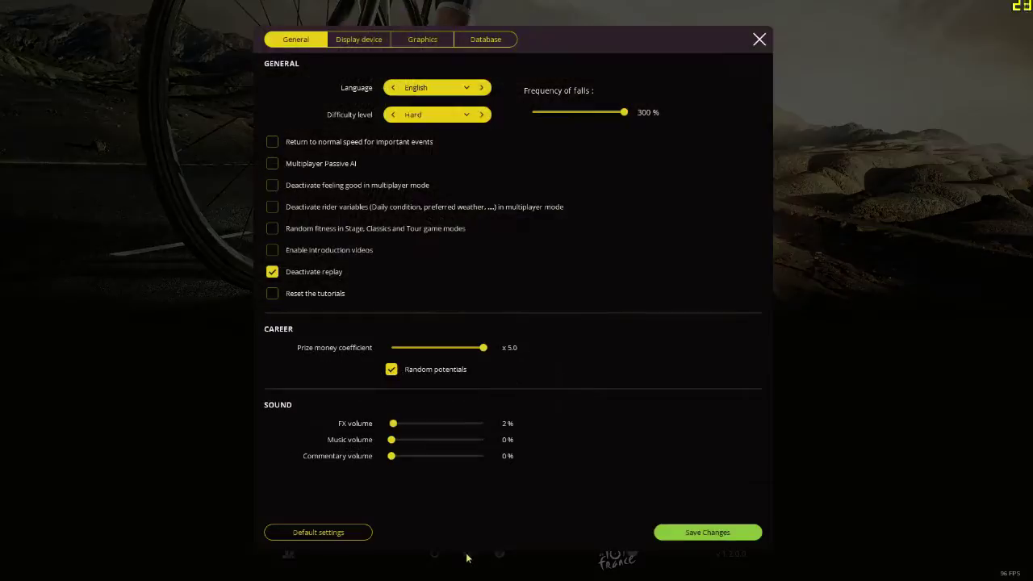
{"action": "left_click", "coordinate": [464, 38]}
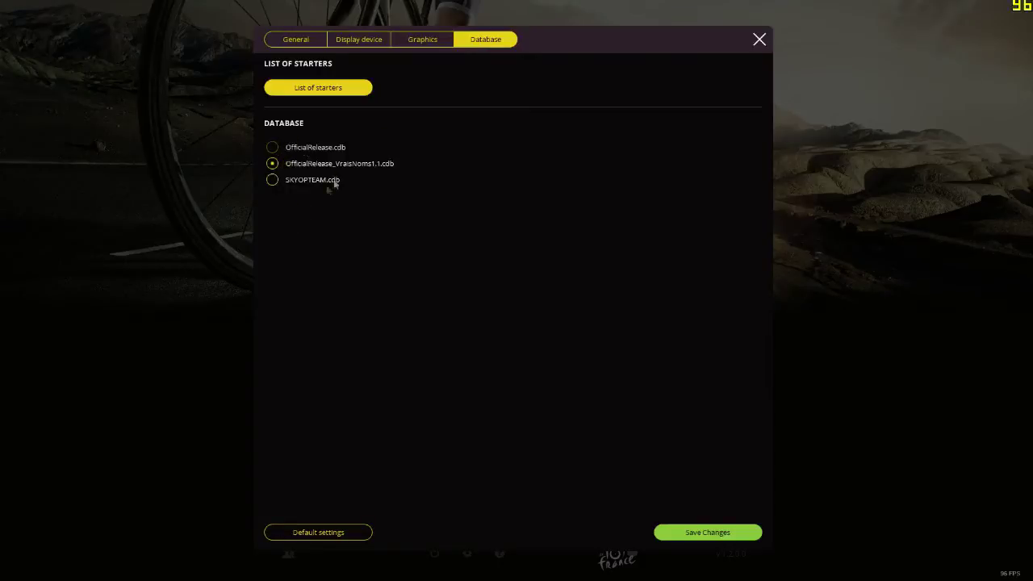
{"action": "left_click", "coordinate": [288, 181]}
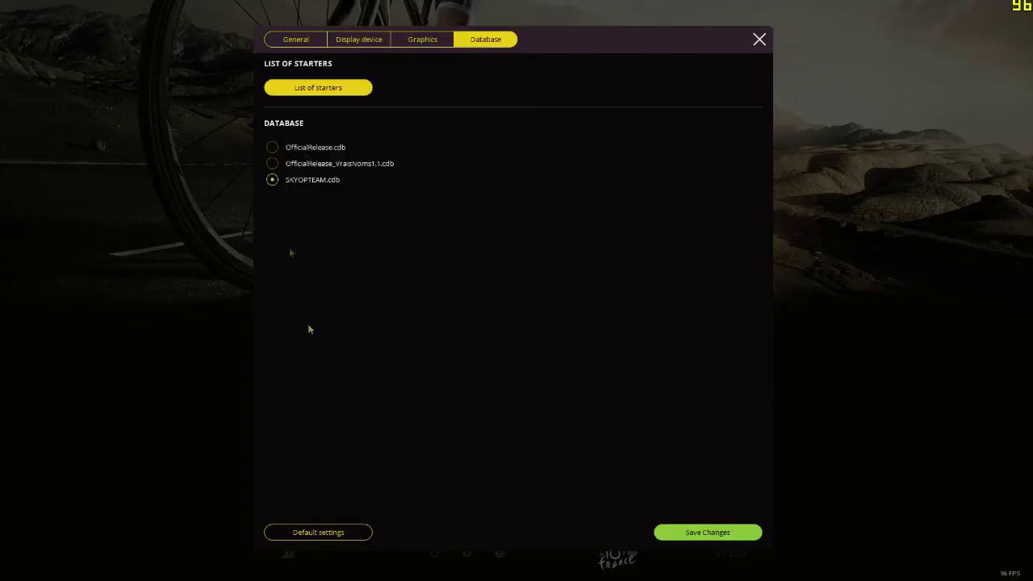
{"action": "left_click", "coordinate": [315, 165]}
Step: Sort the starters by MON rating, then switch to OfficialRelease.cdb and reopen the starters list
{"action": "left_click", "coordinate": [331, 88]}
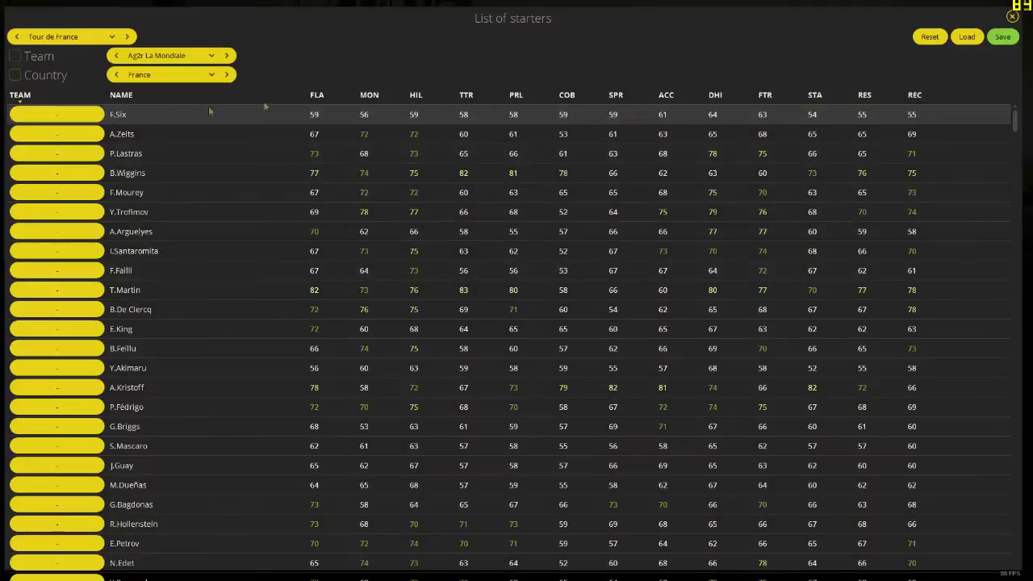
{"action": "left_click", "coordinate": [369, 94]}
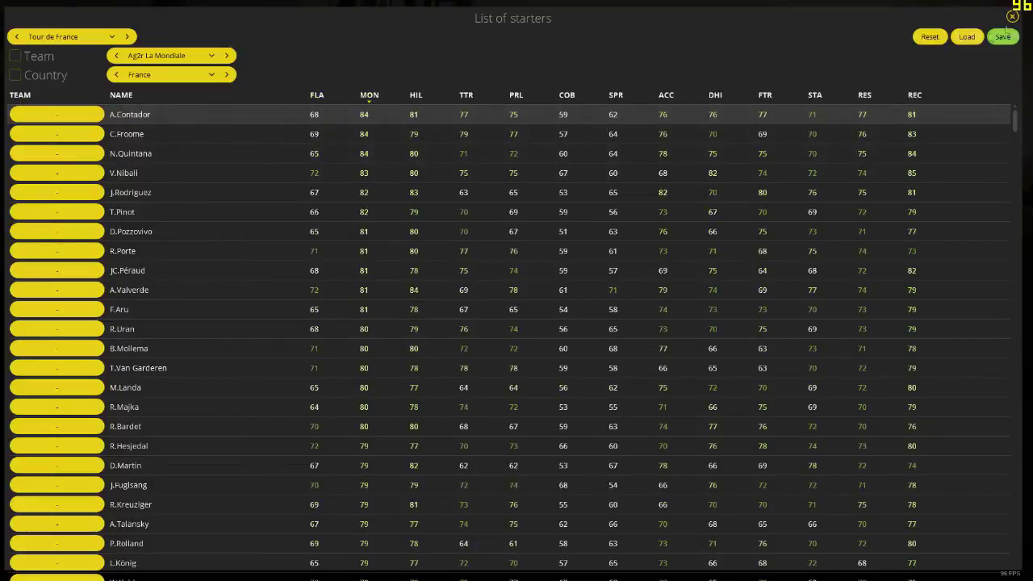
{"action": "left_click", "coordinate": [1012, 16]}
{"action": "left_click", "coordinate": [301, 148]}
{"action": "left_click", "coordinate": [332, 87]}
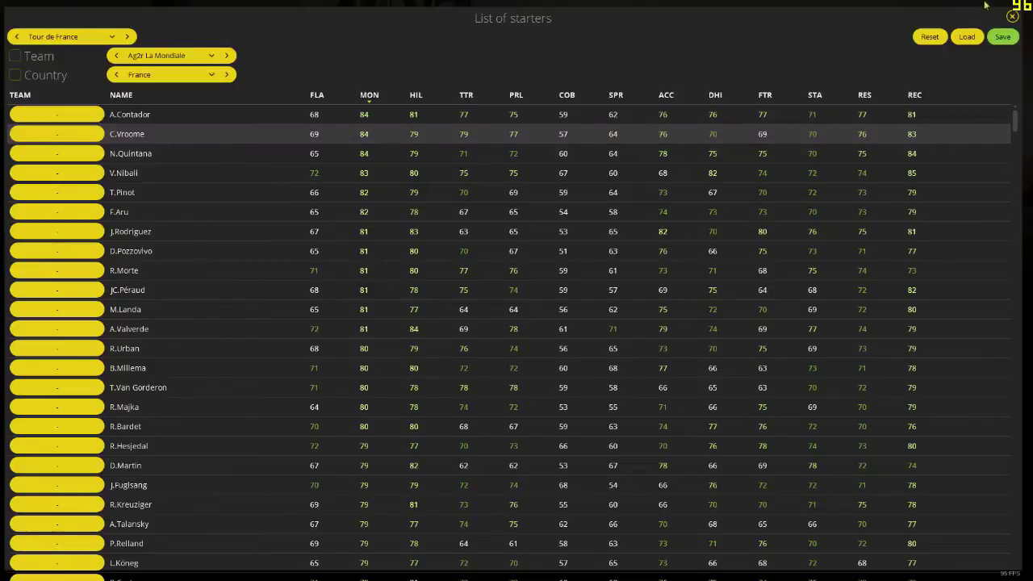
Step: Close the starters list and go to the Pro Cycling Manager 15 downloads section on PCM.daily
{"action": "left_click", "coordinate": [1011, 16]}
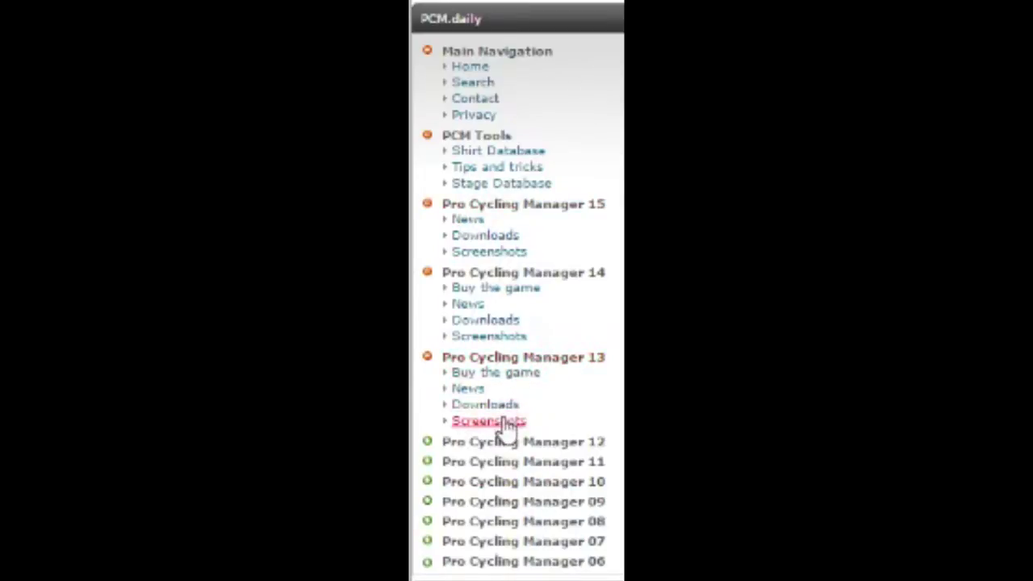
{"action": "left_click", "coordinate": [539, 564]}
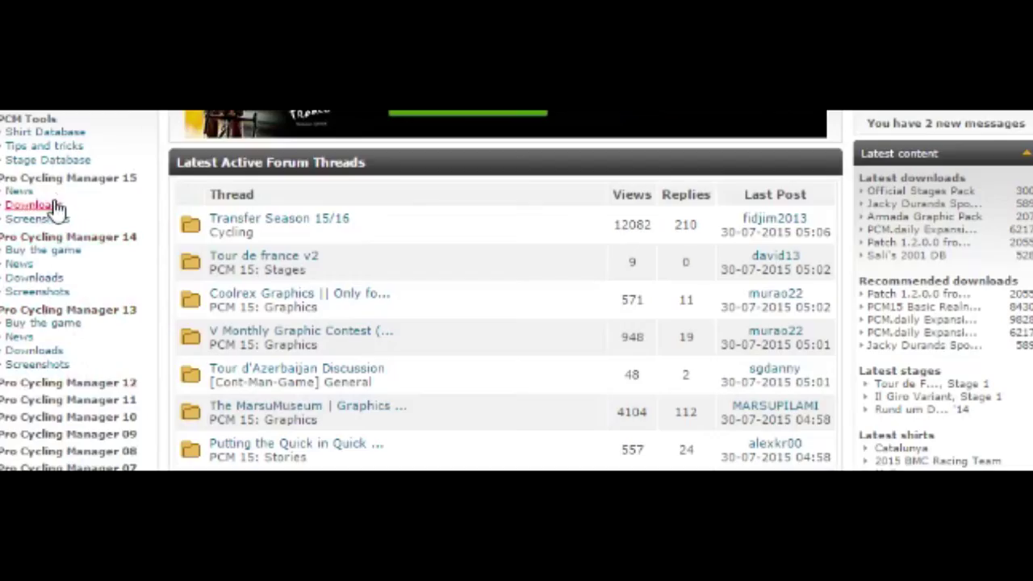
{"action": "left_click", "coordinate": [55, 207]}
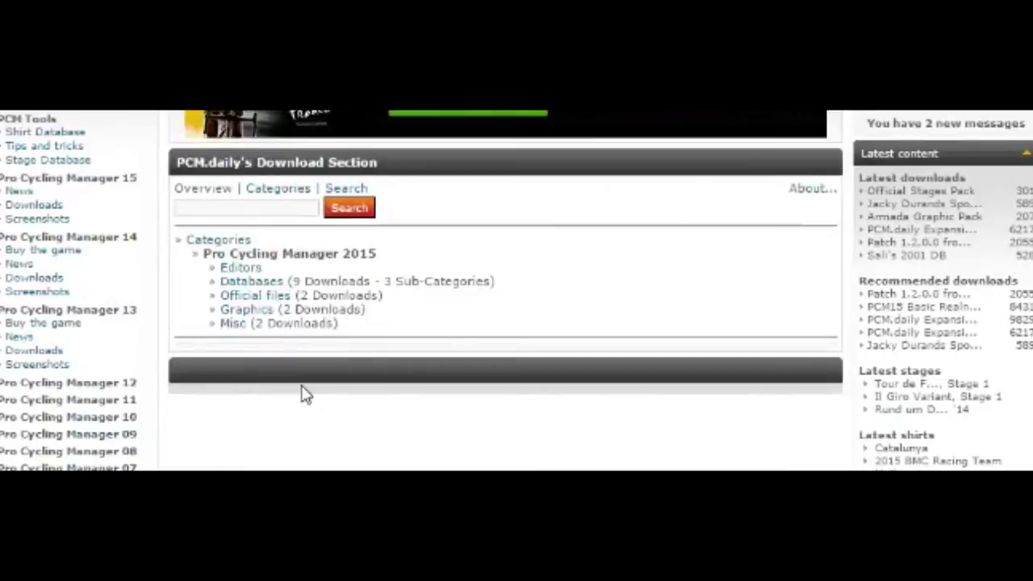
Step: From the Databases category, download PCMVillage Realname DB and open the downloaded file
{"action": "left_click", "coordinate": [252, 282]}
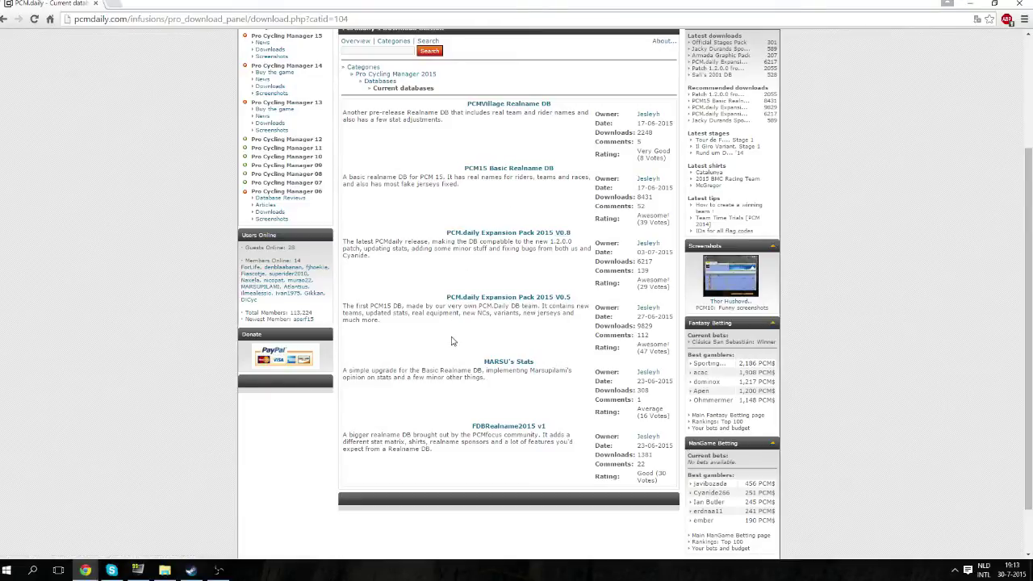
{"action": "scroll", "coordinate": [462, 228], "scroll_direction": "up", "scroll_amount": 2}
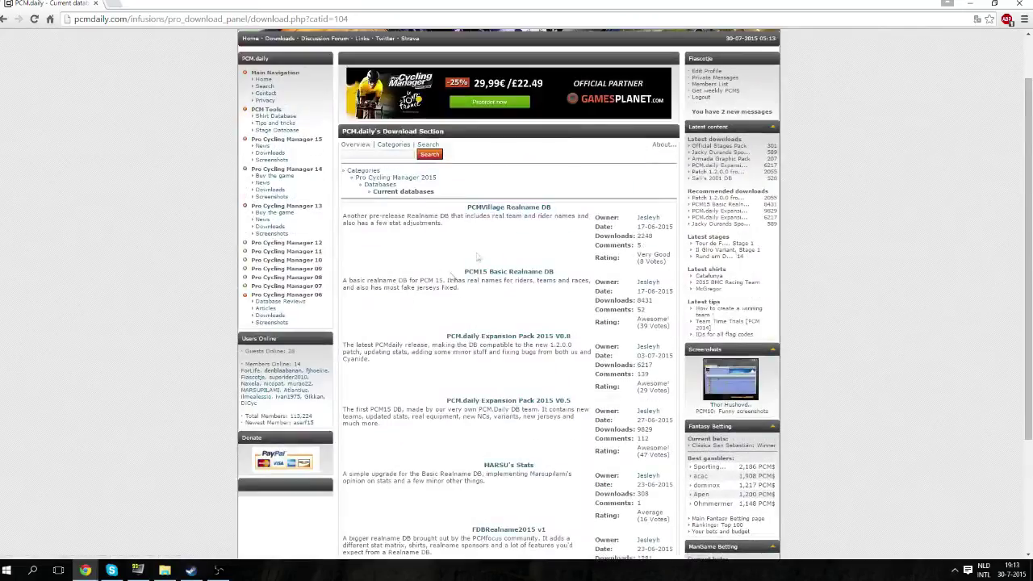
{"action": "left_click", "coordinate": [484, 210]}
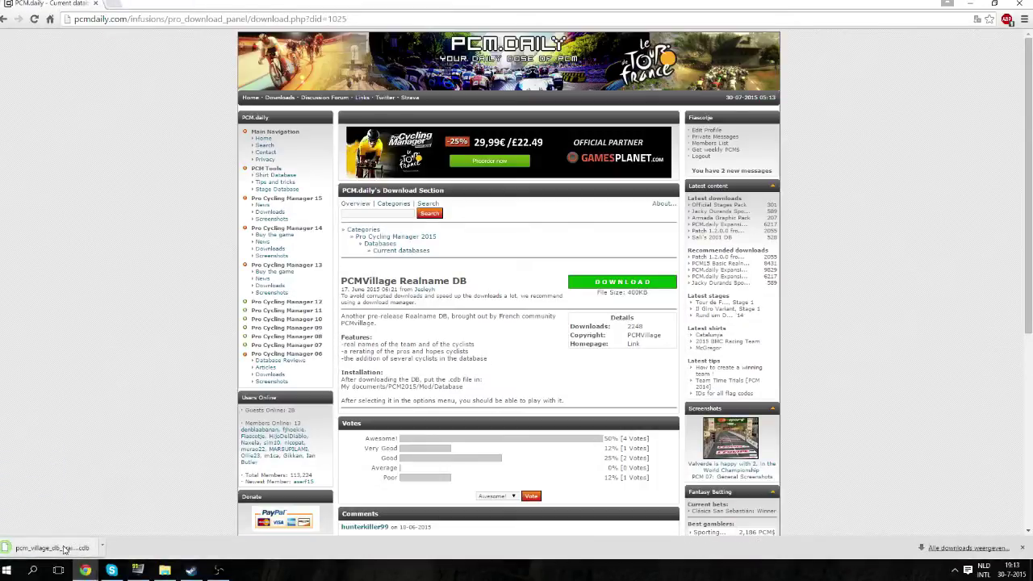
{"action": "left_click", "coordinate": [72, 546]}
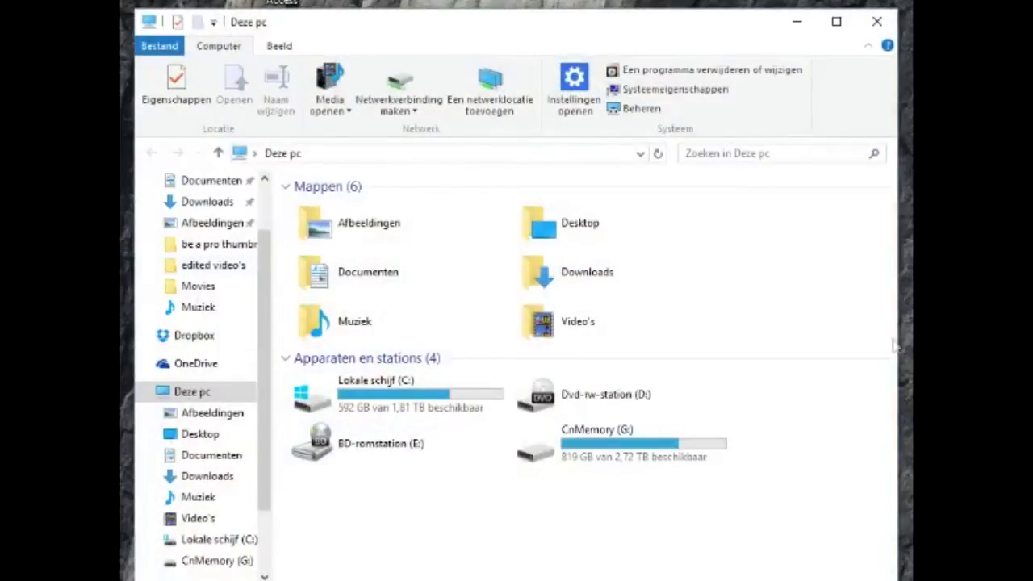
Step: Browse from Documents into Pro Cycling Manager 2015\Mod\Database
{"action": "left_click", "coordinate": [228, 460]}
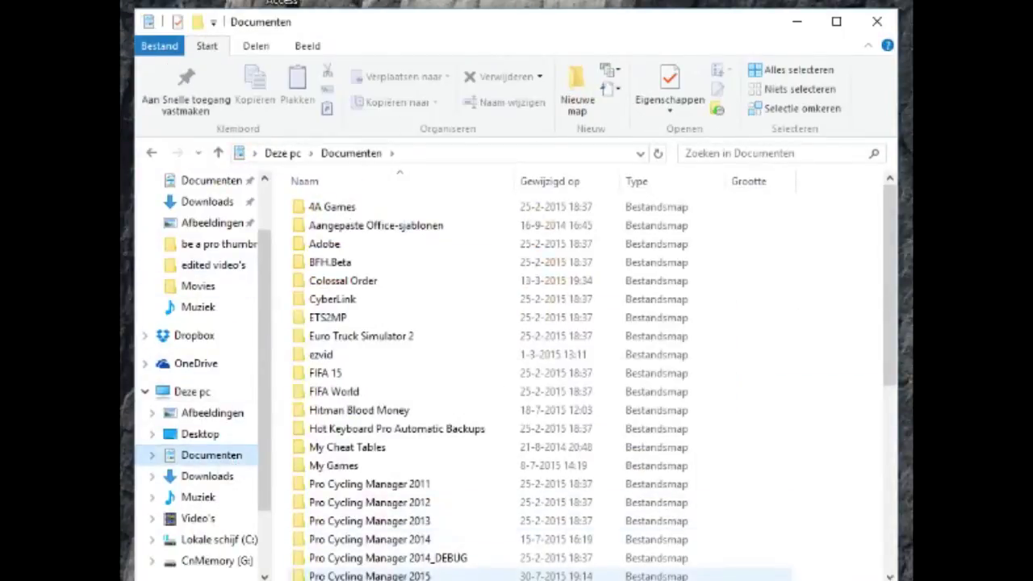
{"action": "double_click", "coordinate": [380, 577]}
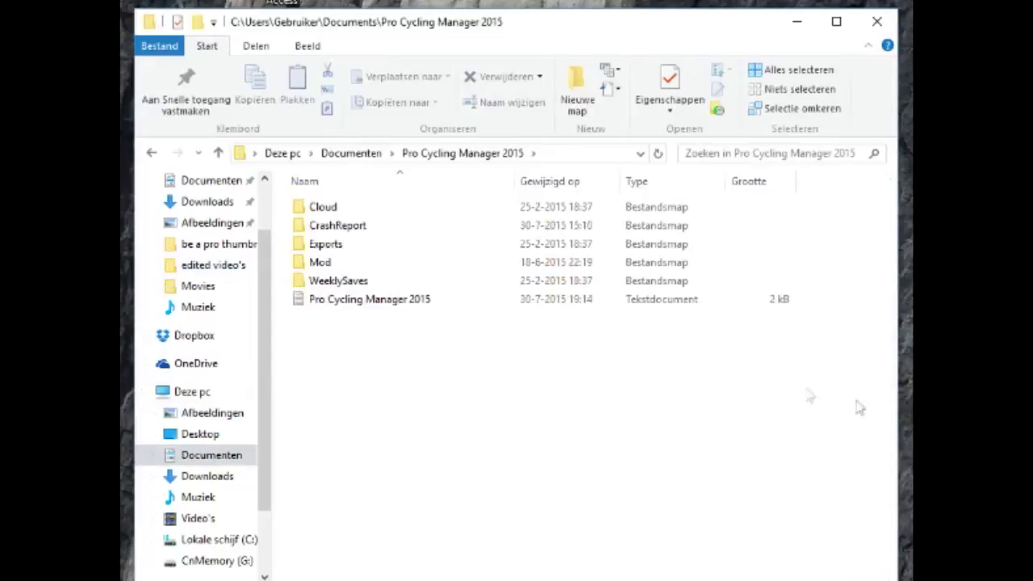
{"action": "left_click", "coordinate": [309, 266]}
{"action": "double_click", "coordinate": [315, 263]}
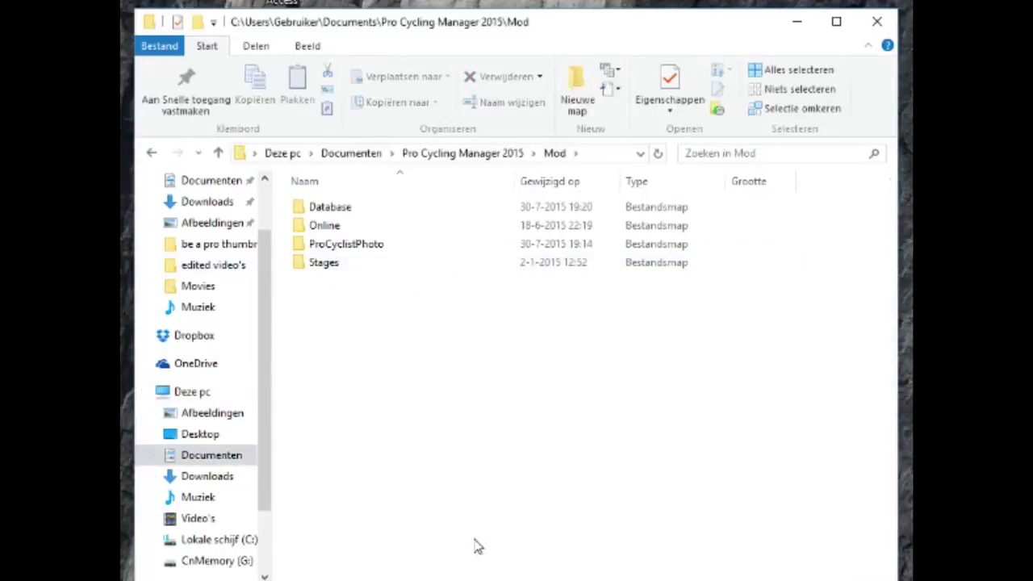
{"action": "double_click", "coordinate": [373, 210]}
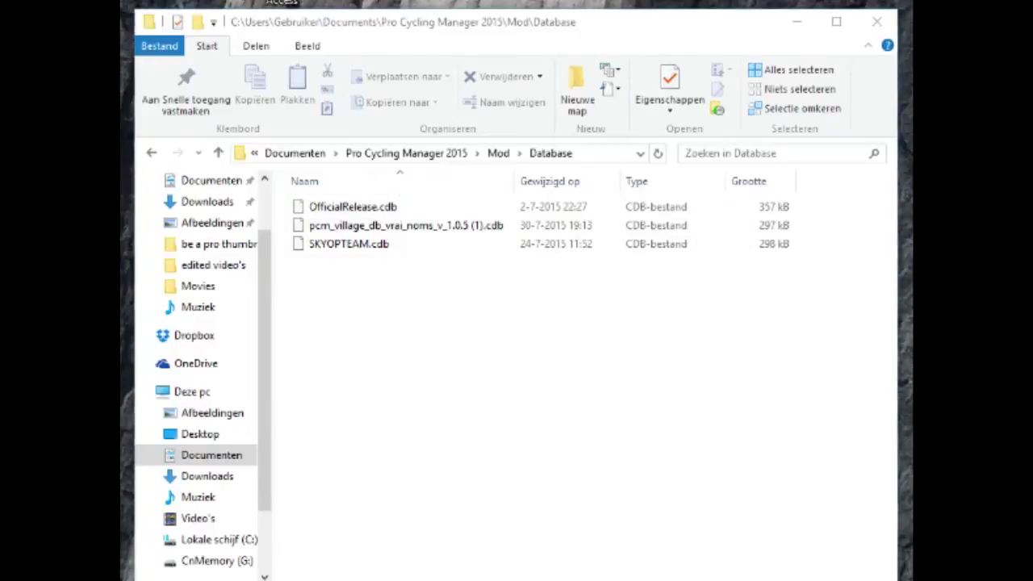
Step: Drag OfficialRelease_VraisNoms1.1.cdb into the Database folder and deselect it
{"action": "left_click_drag", "start_coordinate": [968, 323], "coordinate": [645, 323]}
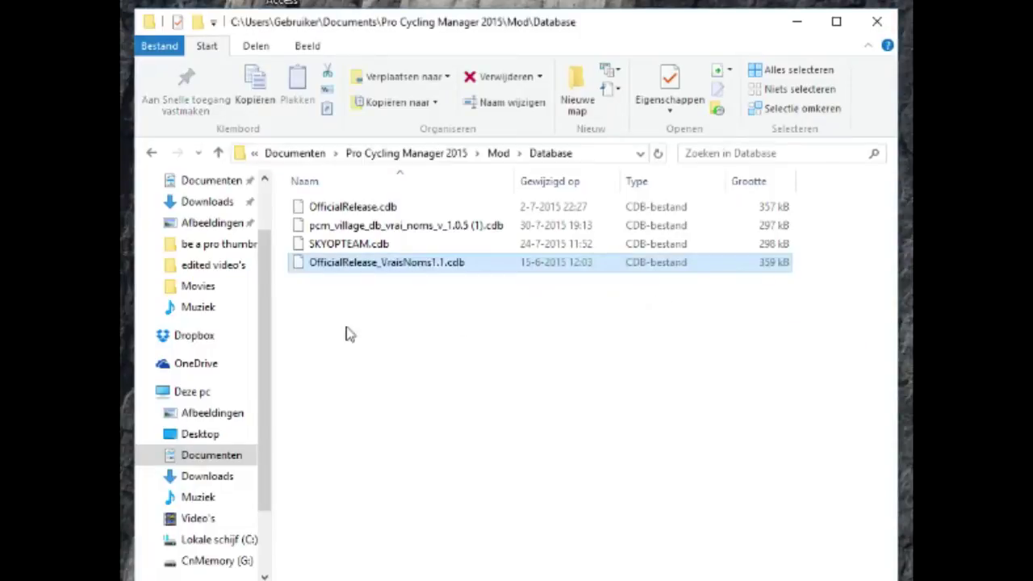
{"action": "left_click", "coordinate": [339, 304]}
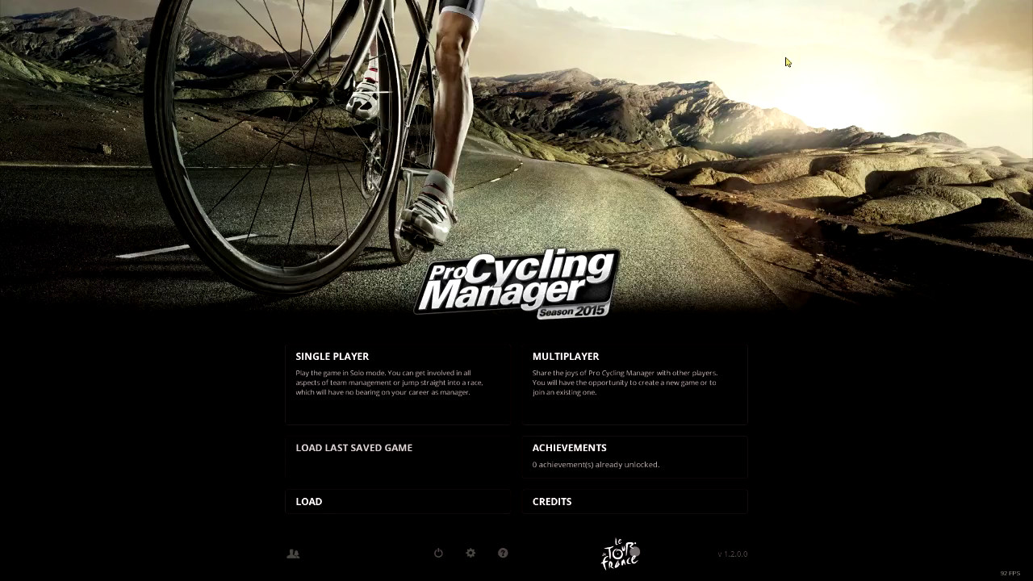
Step: Select pcm_village_db_vrai_noms_v_1.0.5 (1).cdb in the game's Database settings
{"action": "left_click", "coordinate": [470, 554]}
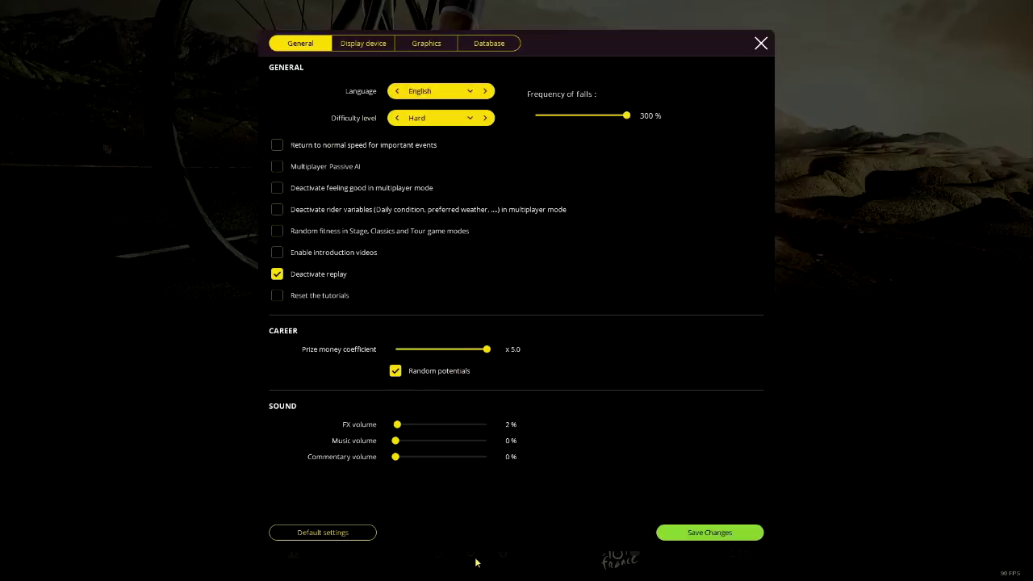
{"action": "left_click", "coordinate": [494, 47]}
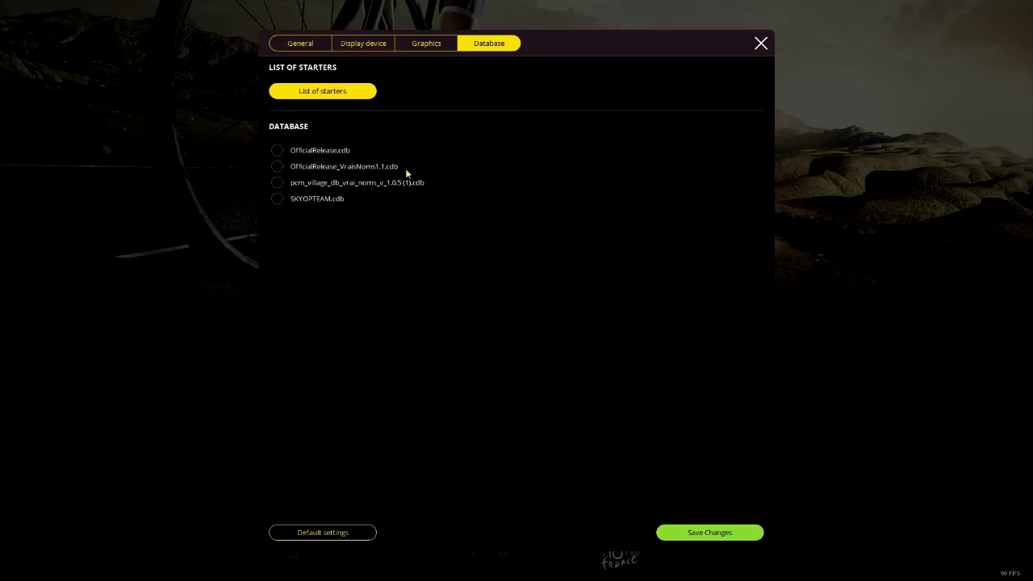
{"action": "left_click", "coordinate": [325, 182]}
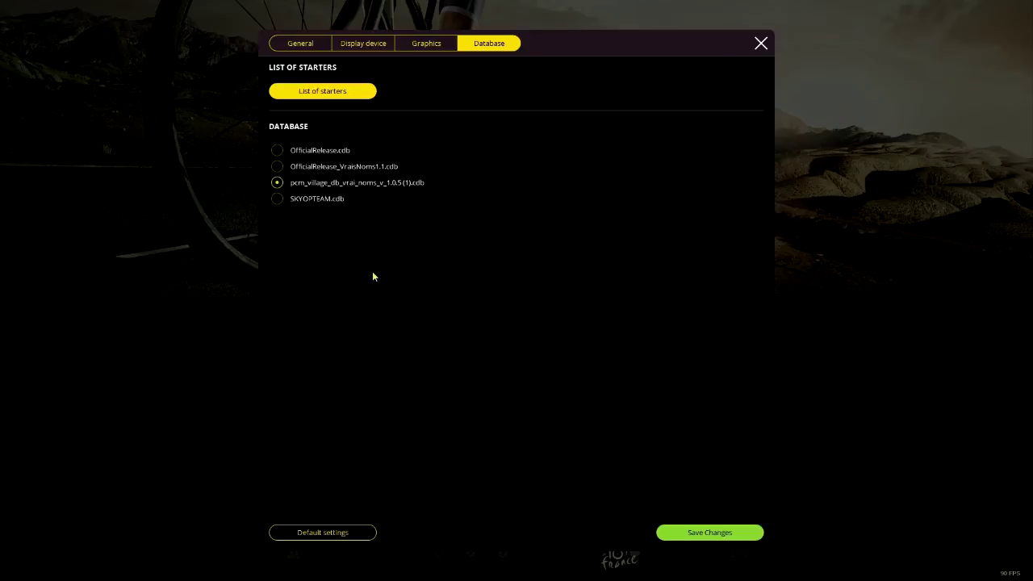